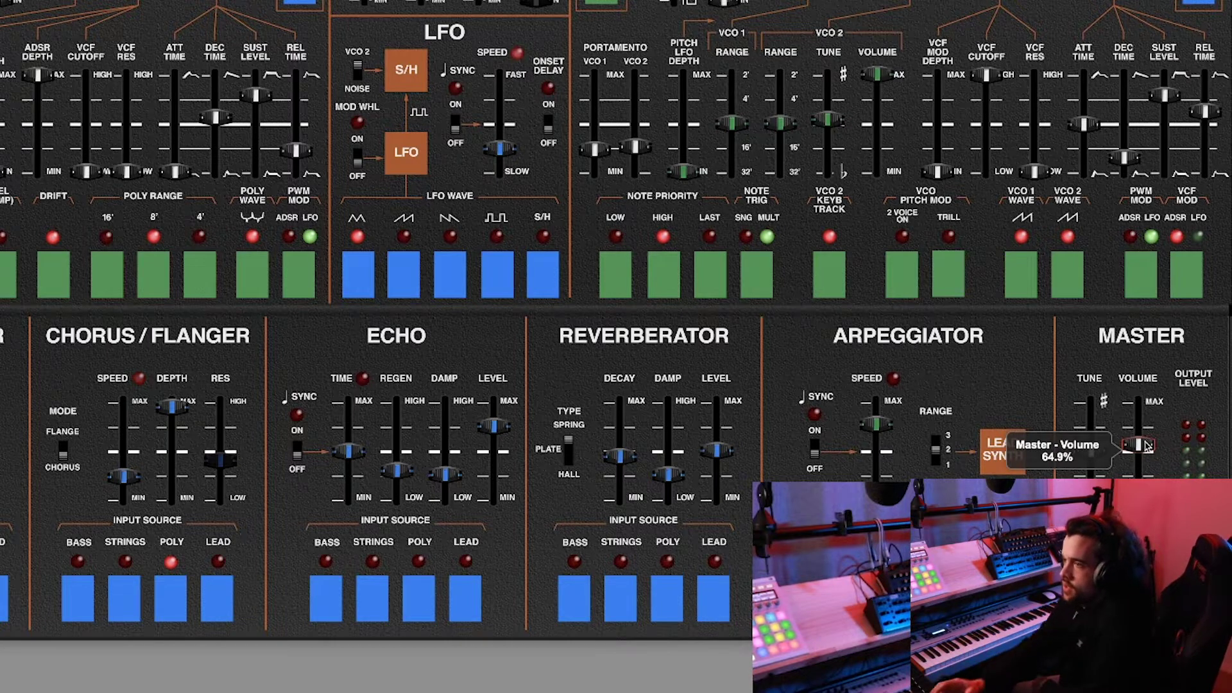
Lower the Master volume to a little under its halfway mark.
drag(1146, 442, 1147, 462)
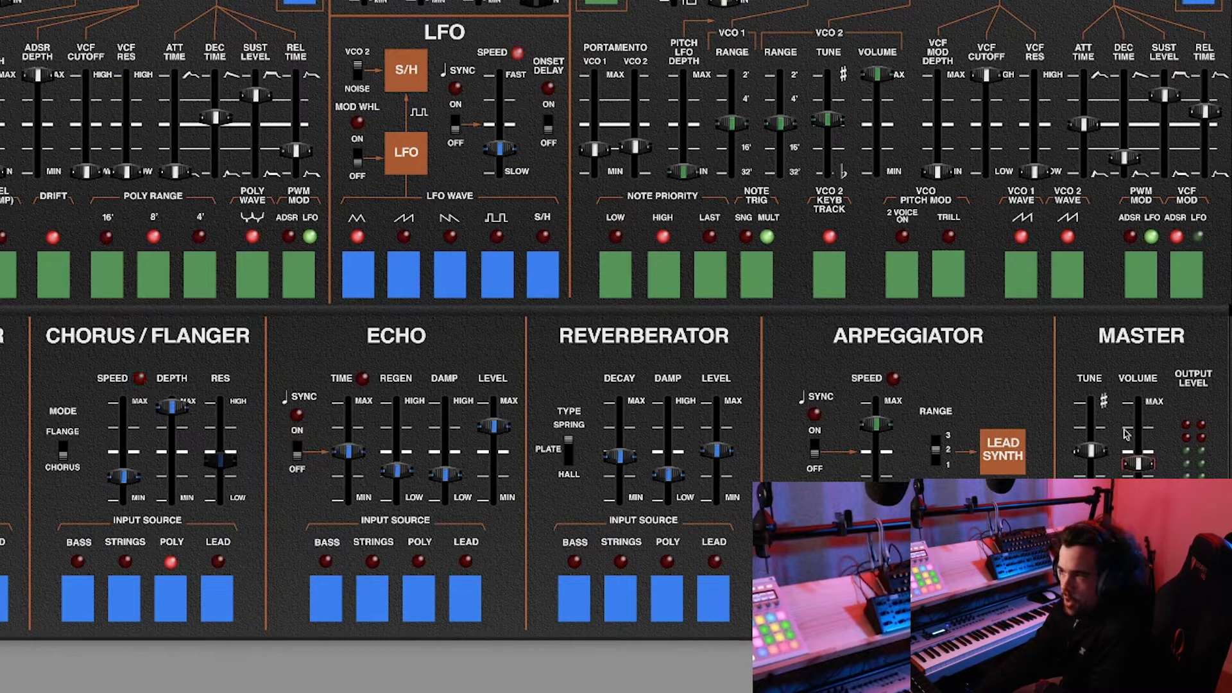
mouse_move(1124, 434)
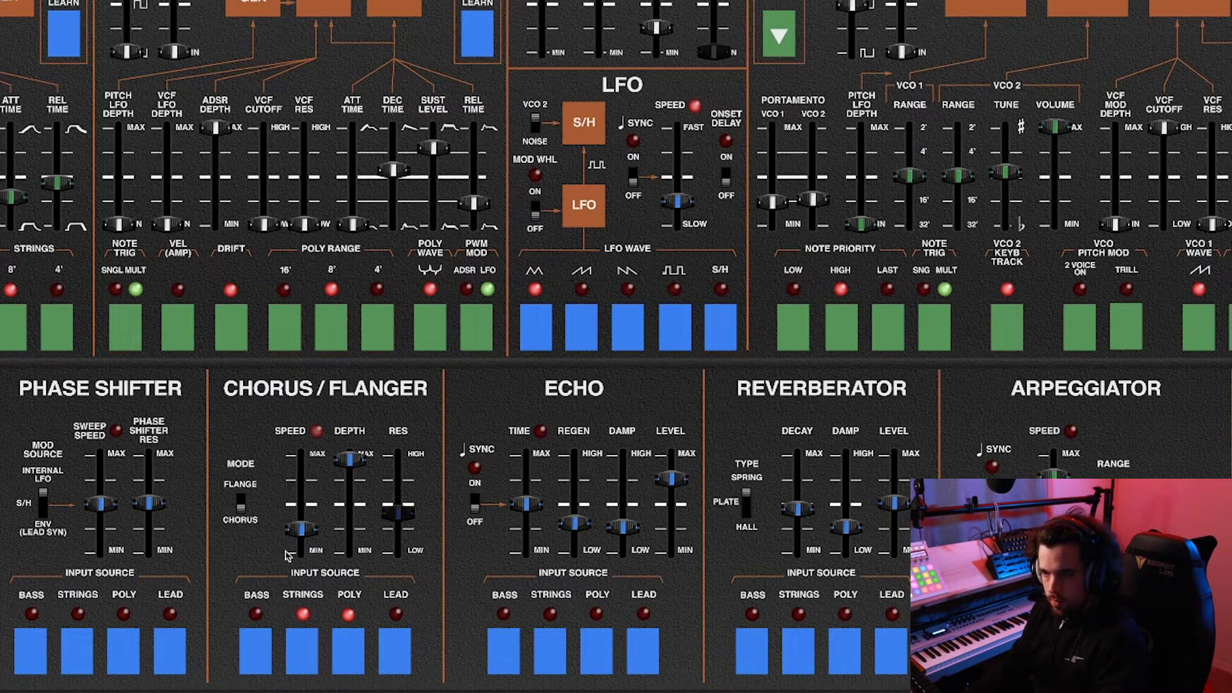
Set the Chorus/Flanger depth to 66.8% and its speed to 0.42 Hz, trying Flange mode before switching back to Chorus.
mouse_move(303, 532)
mouse_down()
mouse_move(303, 512)
mouse_move(305, 539)
mouse_up()
drag(349, 459, 350, 488)
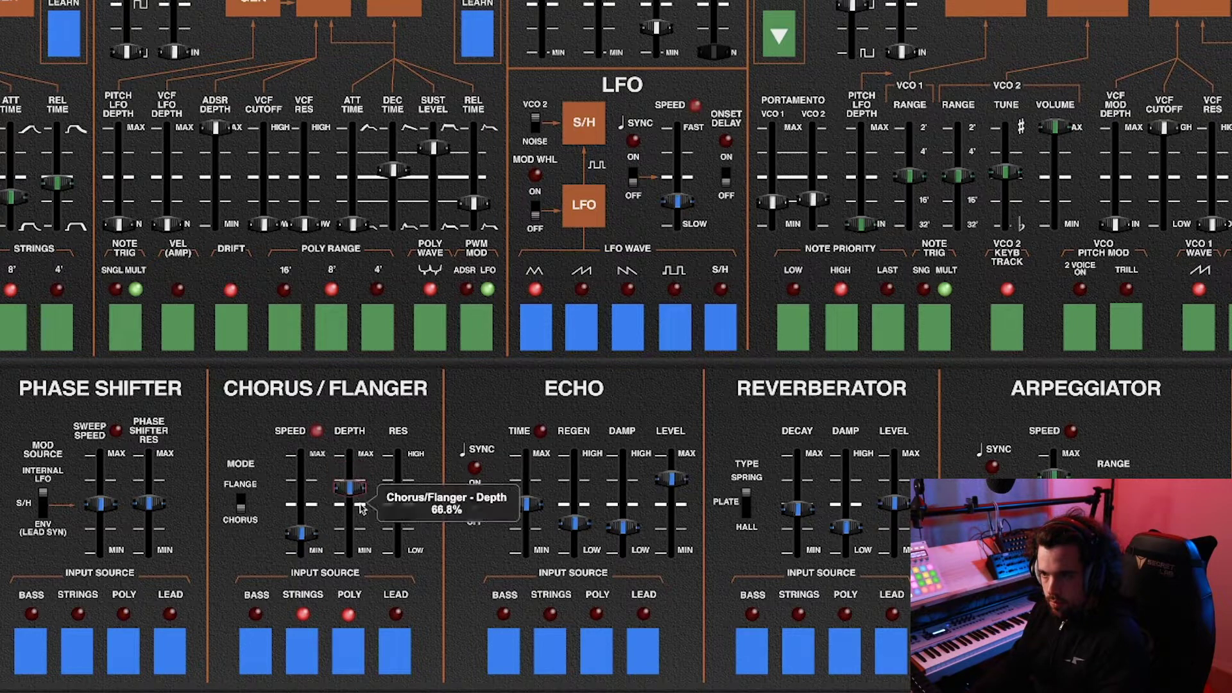
click(243, 505)
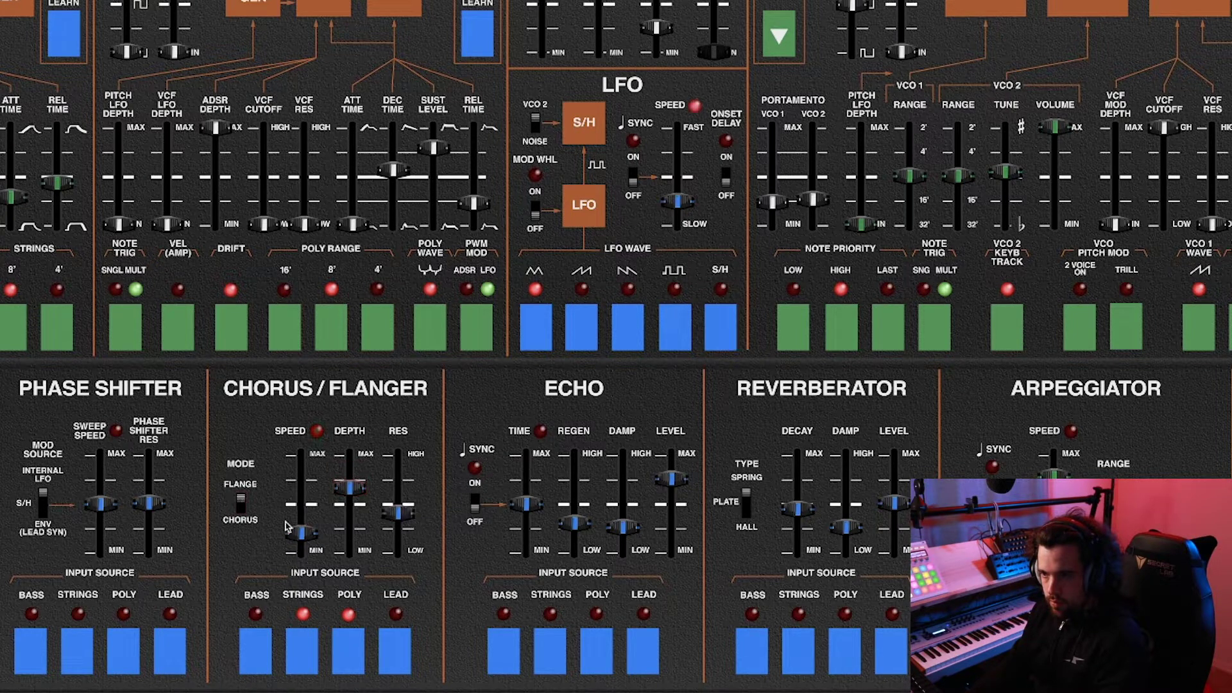
mouse_move(294, 534)
mouse_down()
mouse_move(294, 504)
mouse_move(294, 531)
mouse_up()
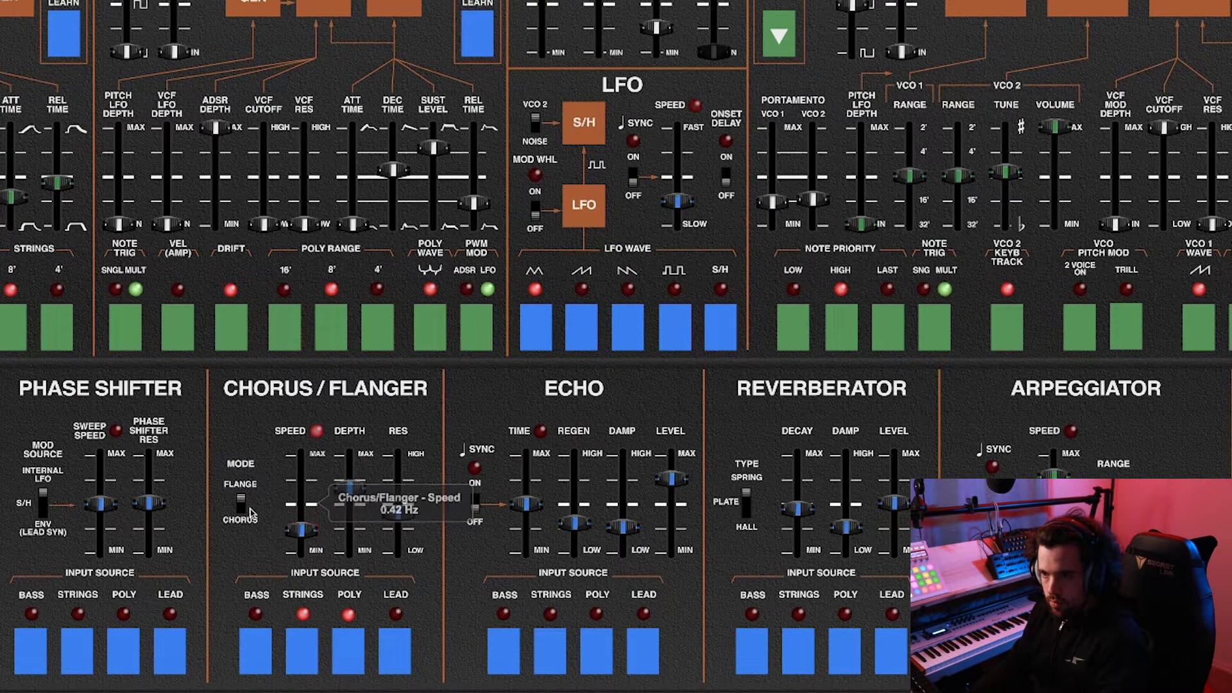
click(244, 508)
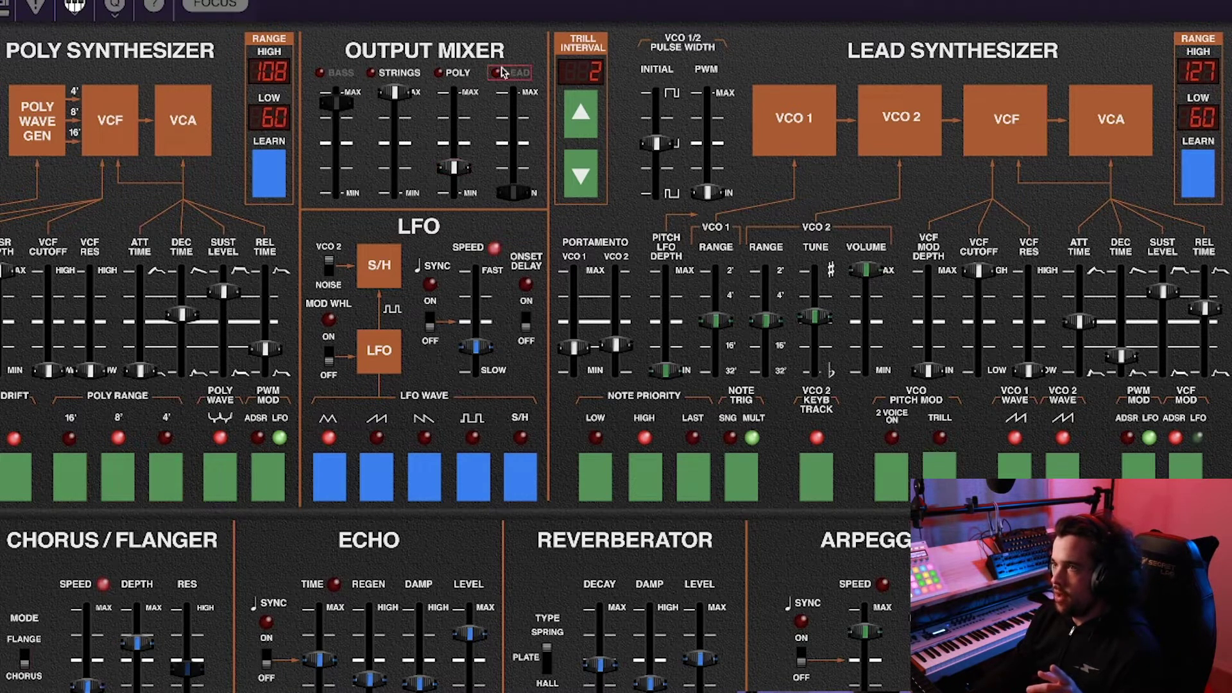
Bring the Lead synth up to about half level in the output mixer, using a square wave for VCO 1 and a triangle wave for VCO 2.
drag(504, 190, 507, 147)
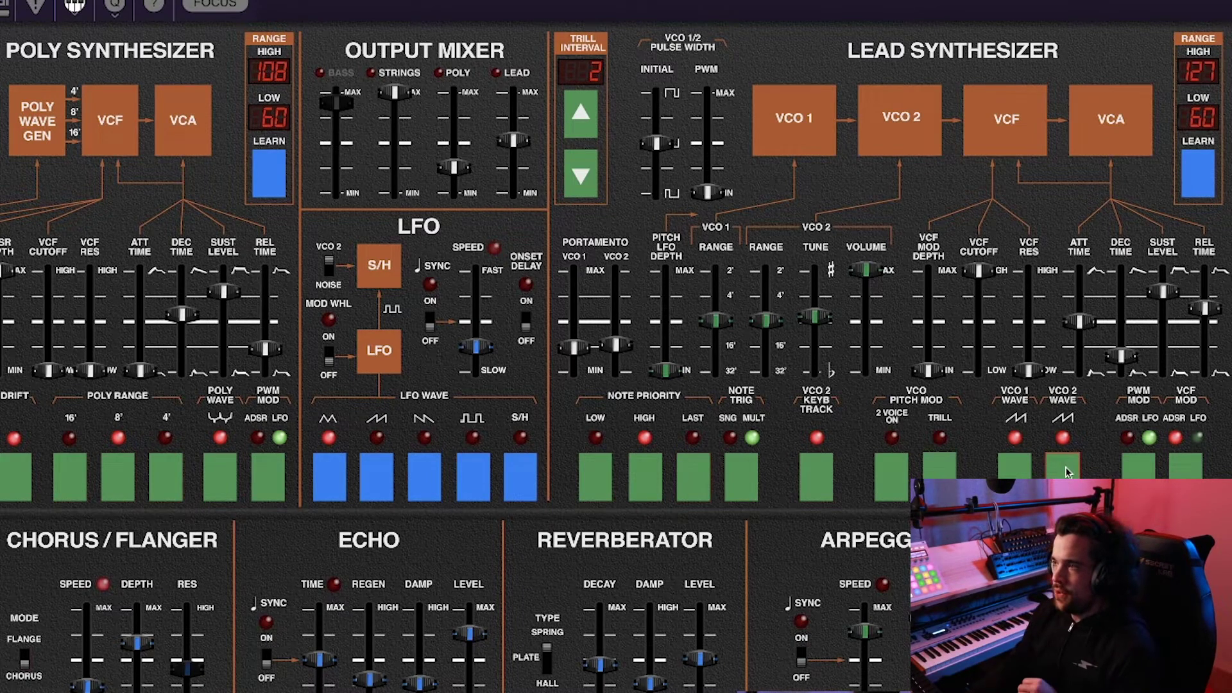
click(1030, 471)
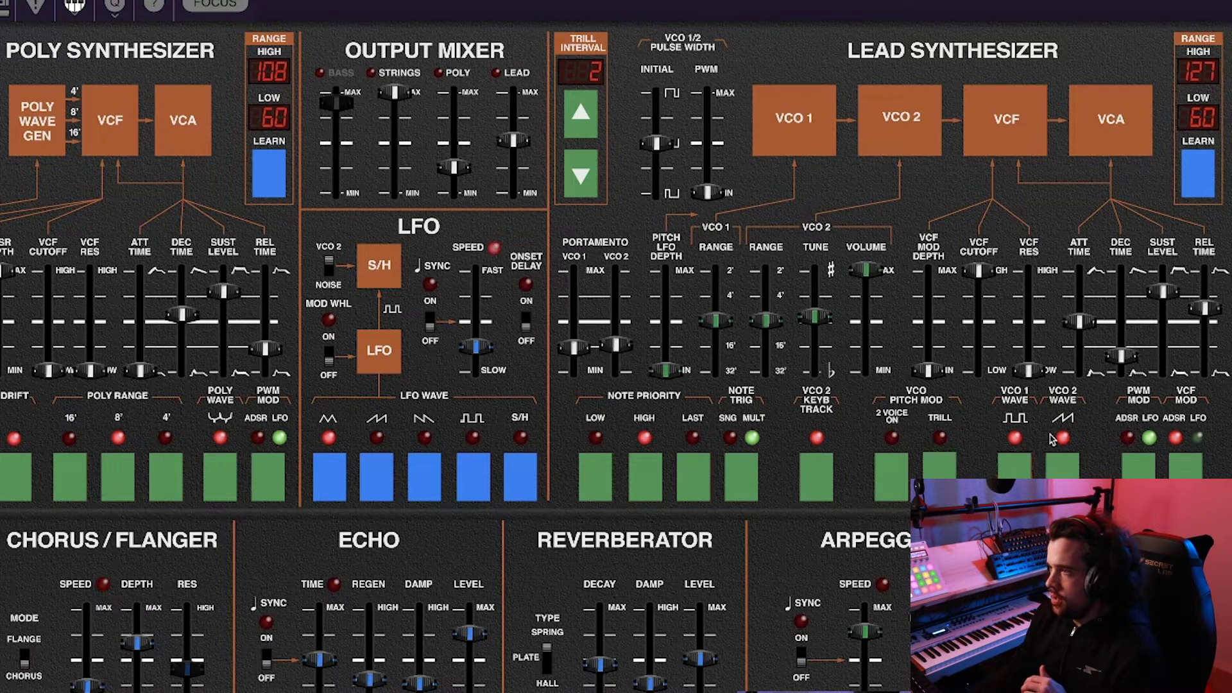
click(1056, 471)
click(1057, 472)
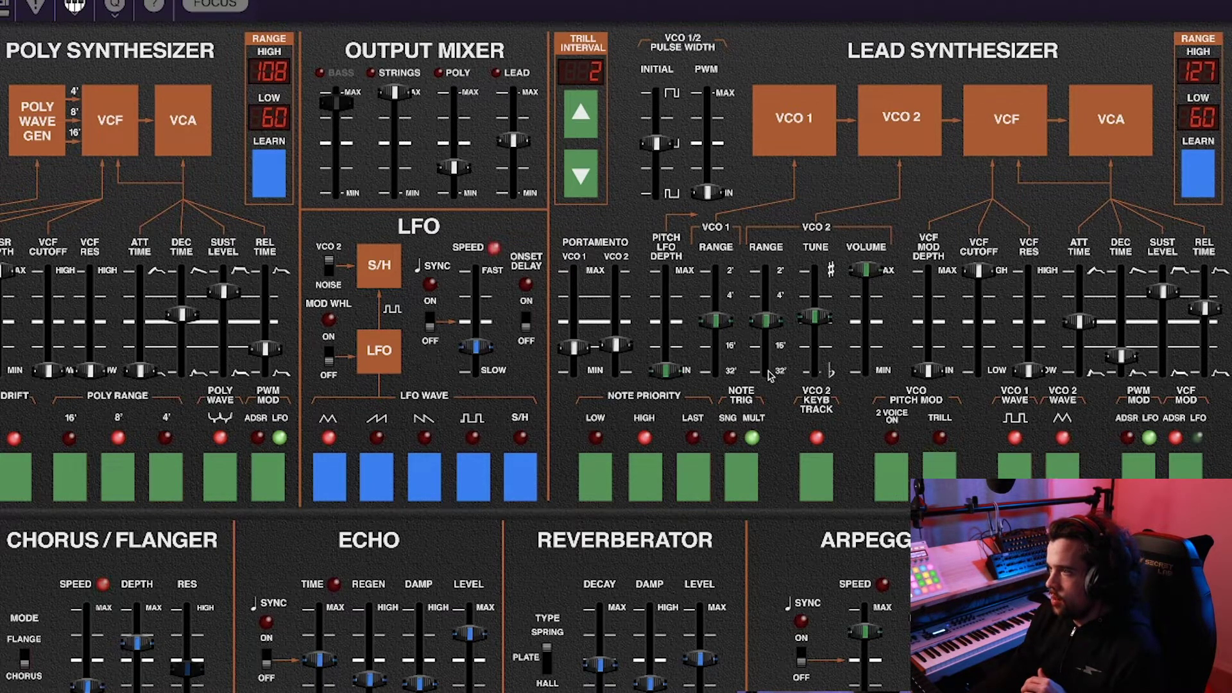
Turn the Lead synth's VCO 2 volume down to minimum and raise the VCO 1/2 pulse width PWM to near maximum.
drag(866, 287, 866, 383)
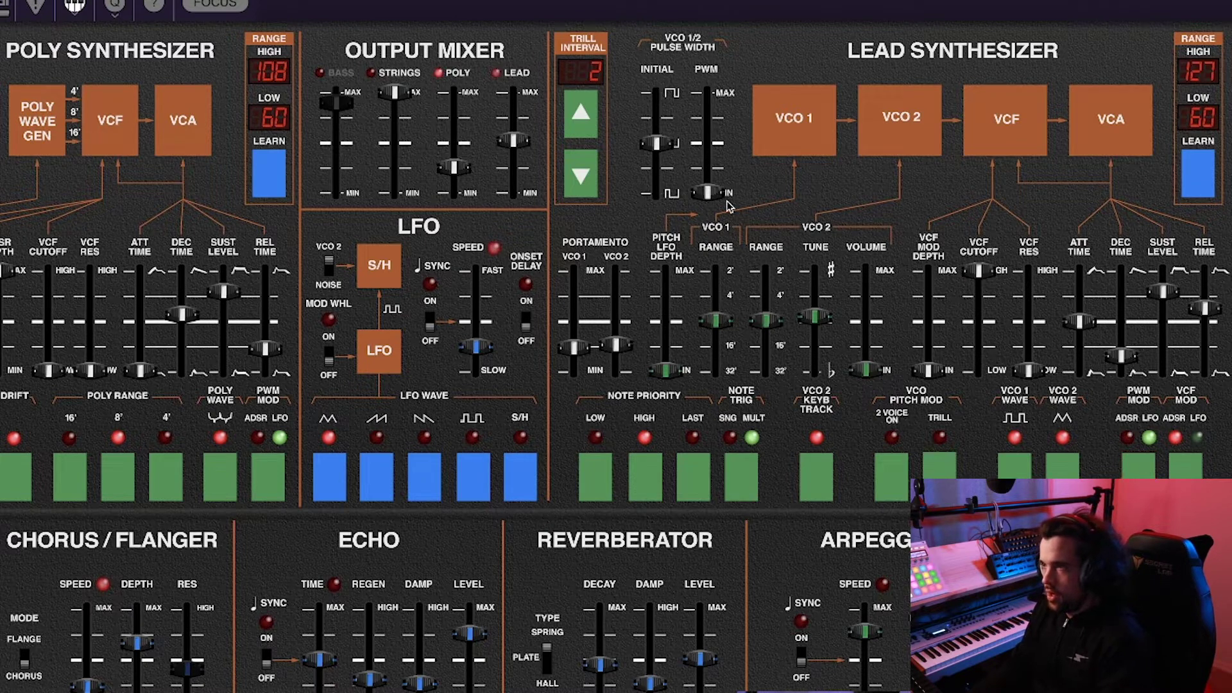
drag(714, 185, 714, 112)
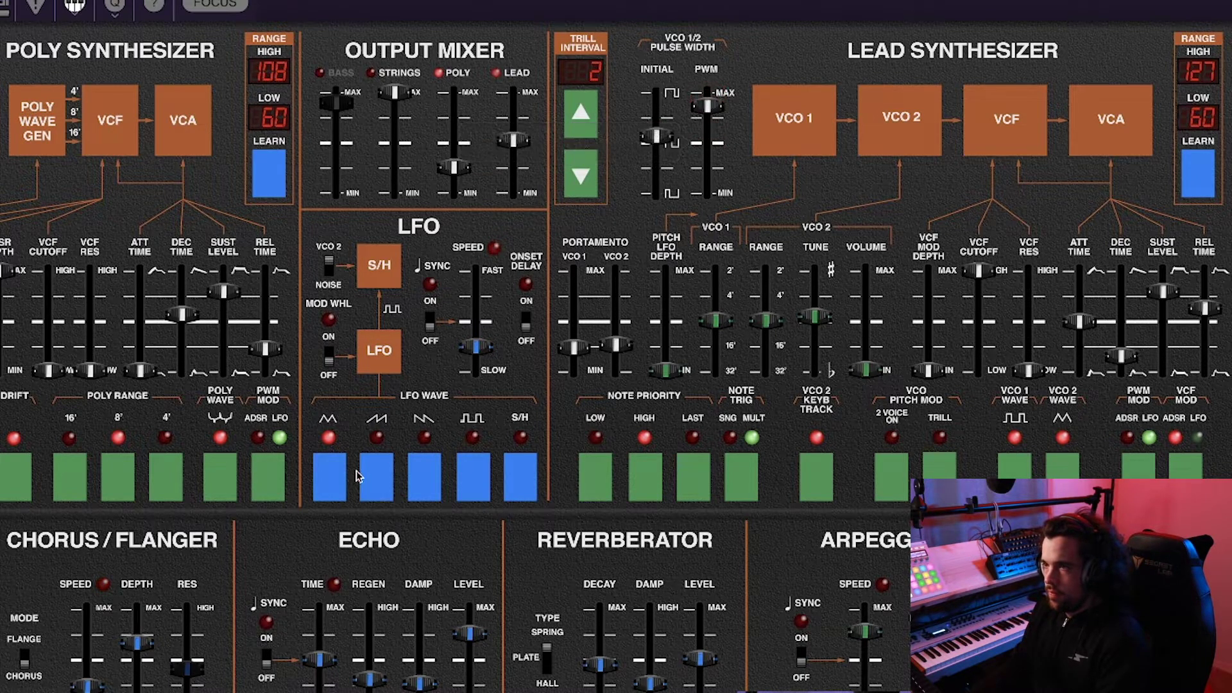
Raise the LFO speed slightly to just below halfway, trying the square LFO wave before returning to the triangle wave.
drag(477, 347, 482, 329)
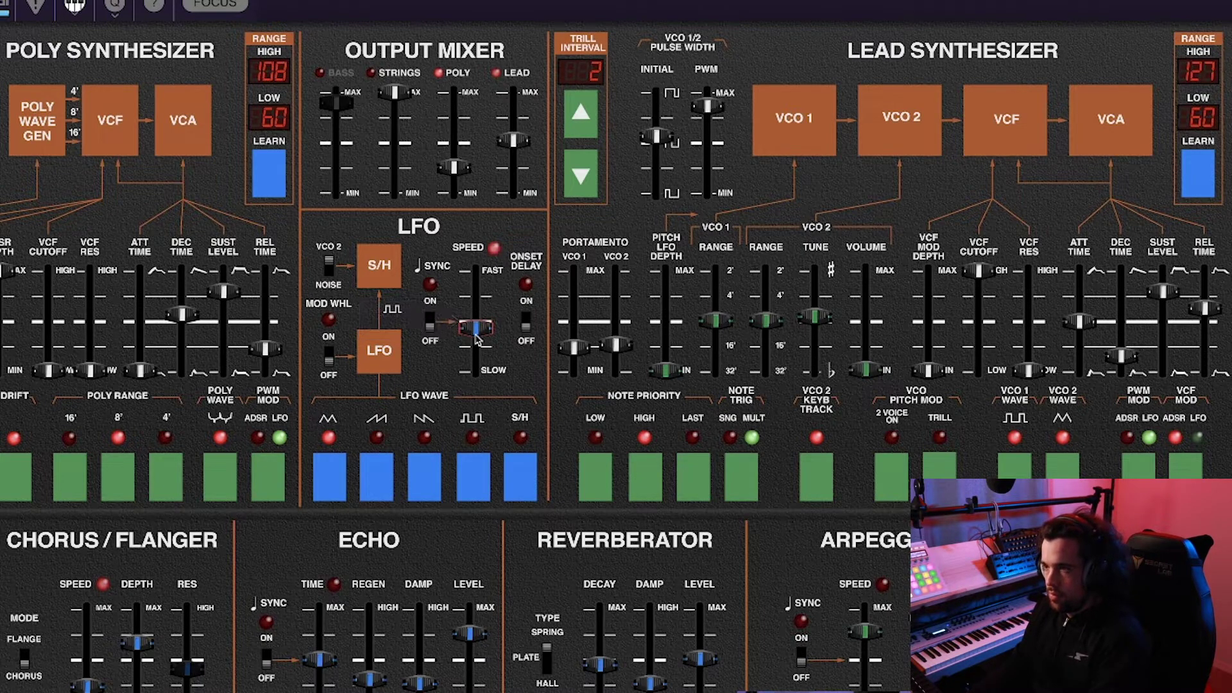
click(475, 450)
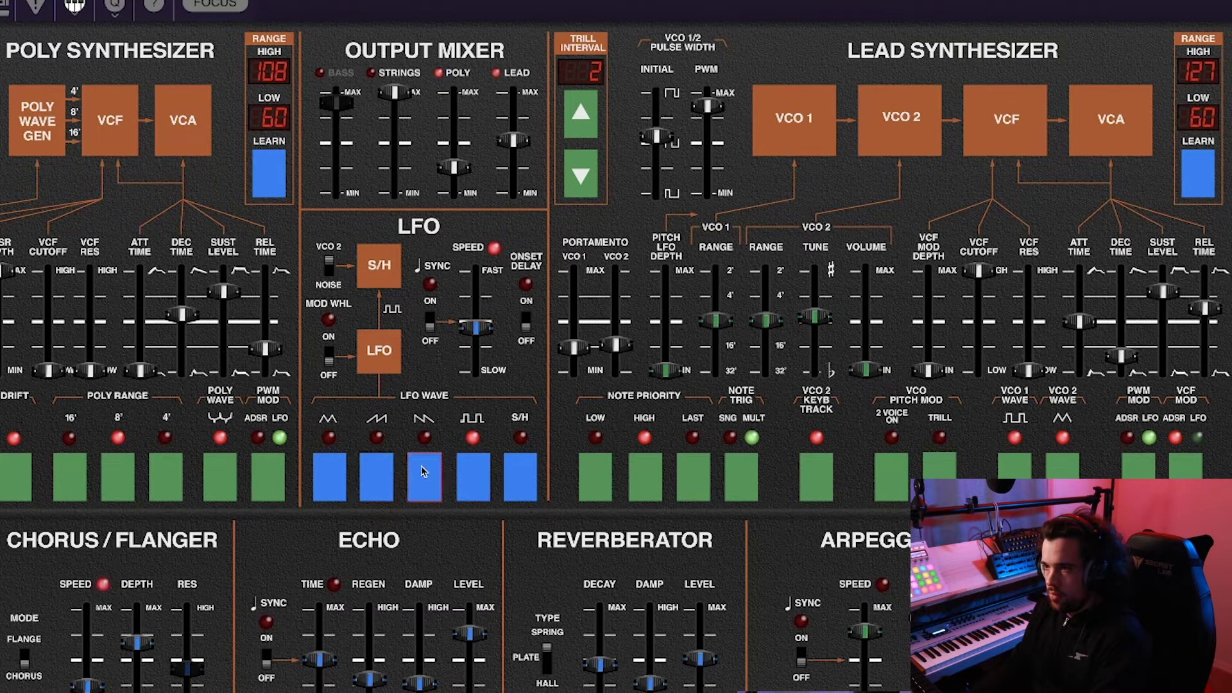
click(347, 478)
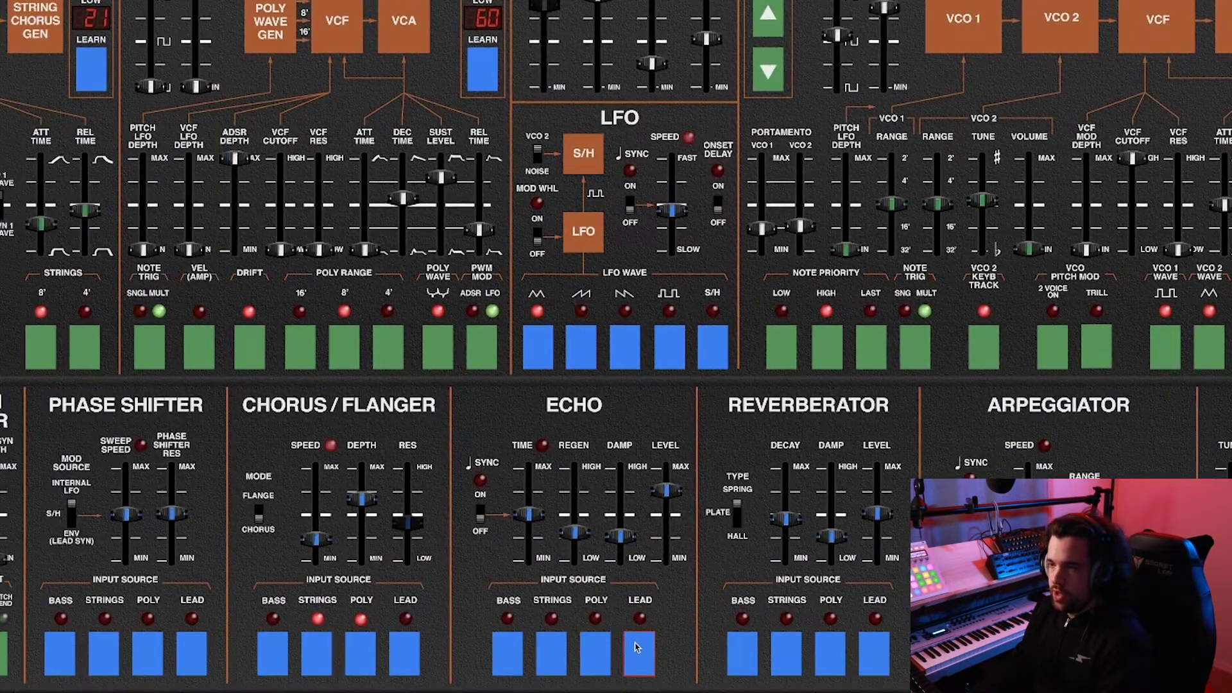
Route the Lead synth into the Echo, with regen at maximum and damp at 0%.
click(639, 650)
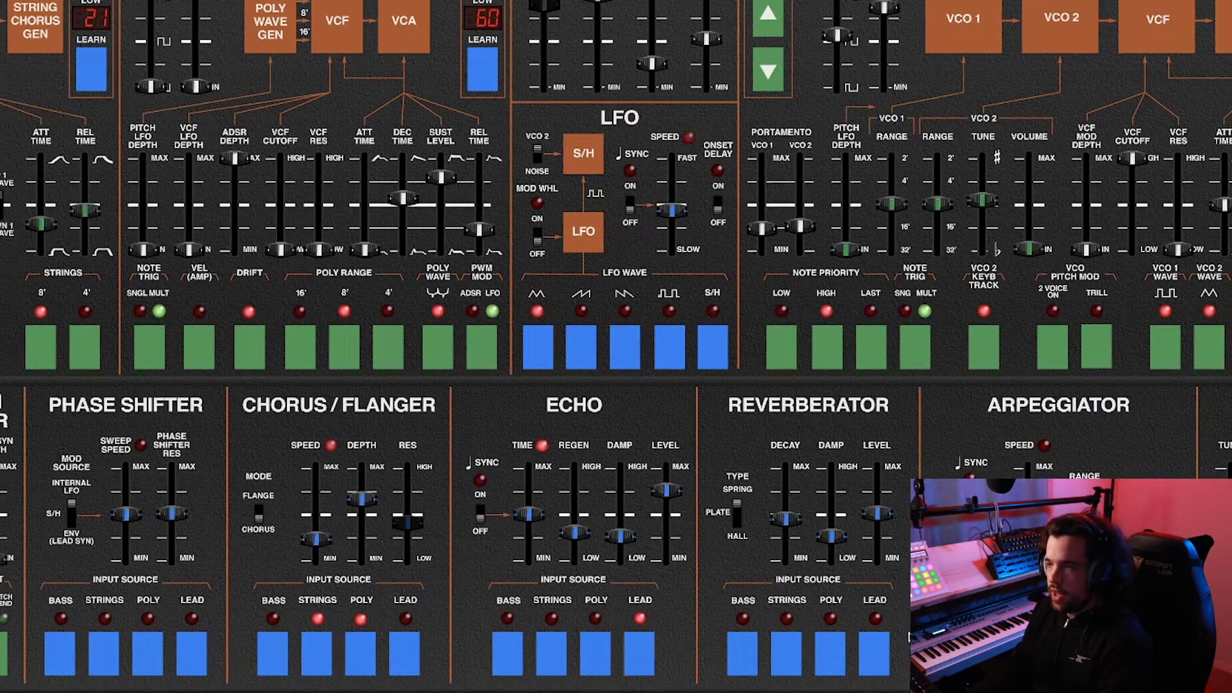
drag(575, 531, 574, 522)
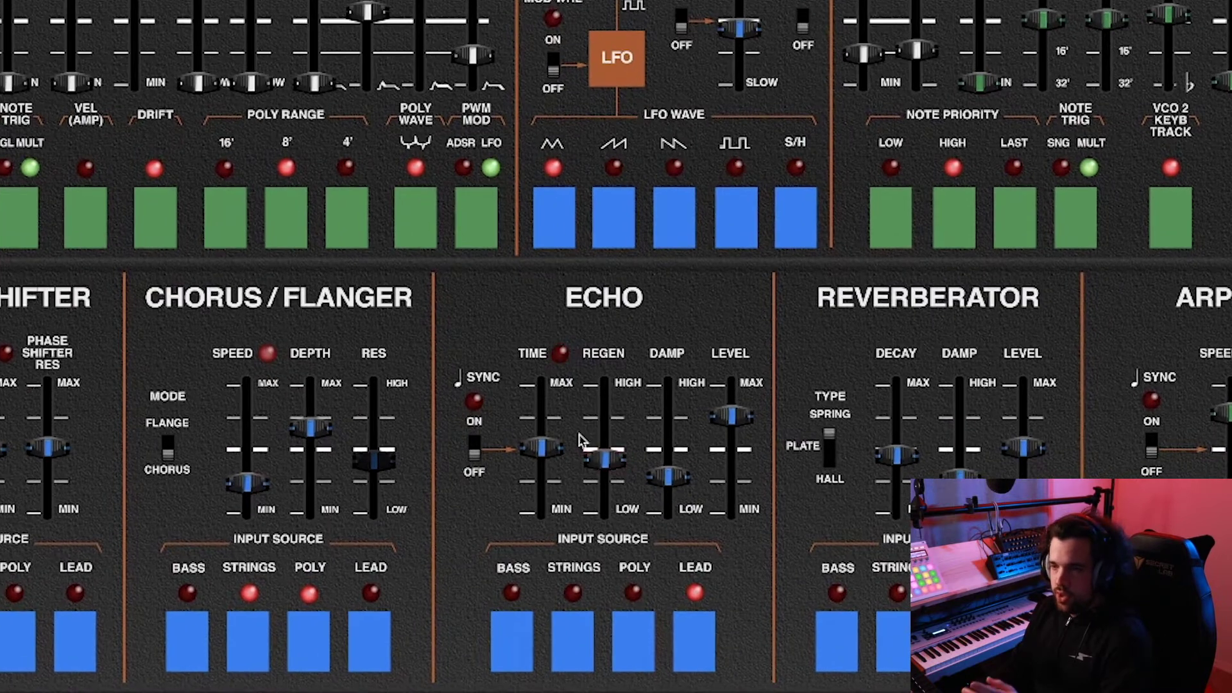
drag(604, 460, 607, 385)
drag(668, 478, 668, 510)
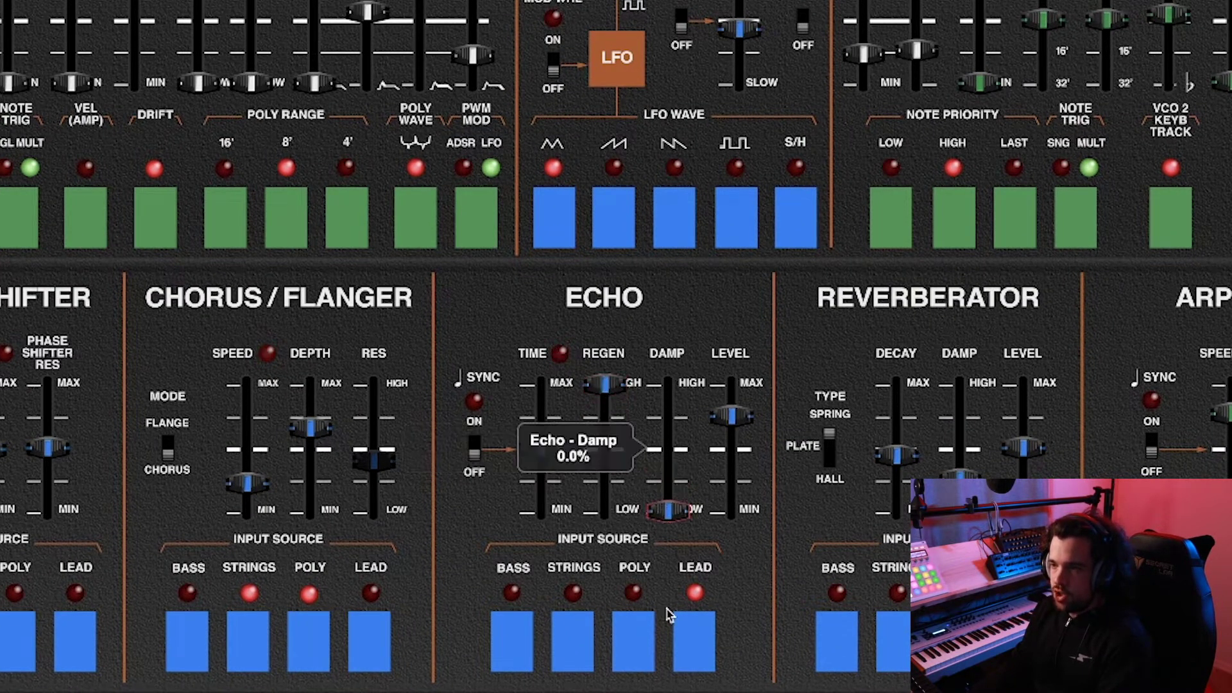
click(661, 510)
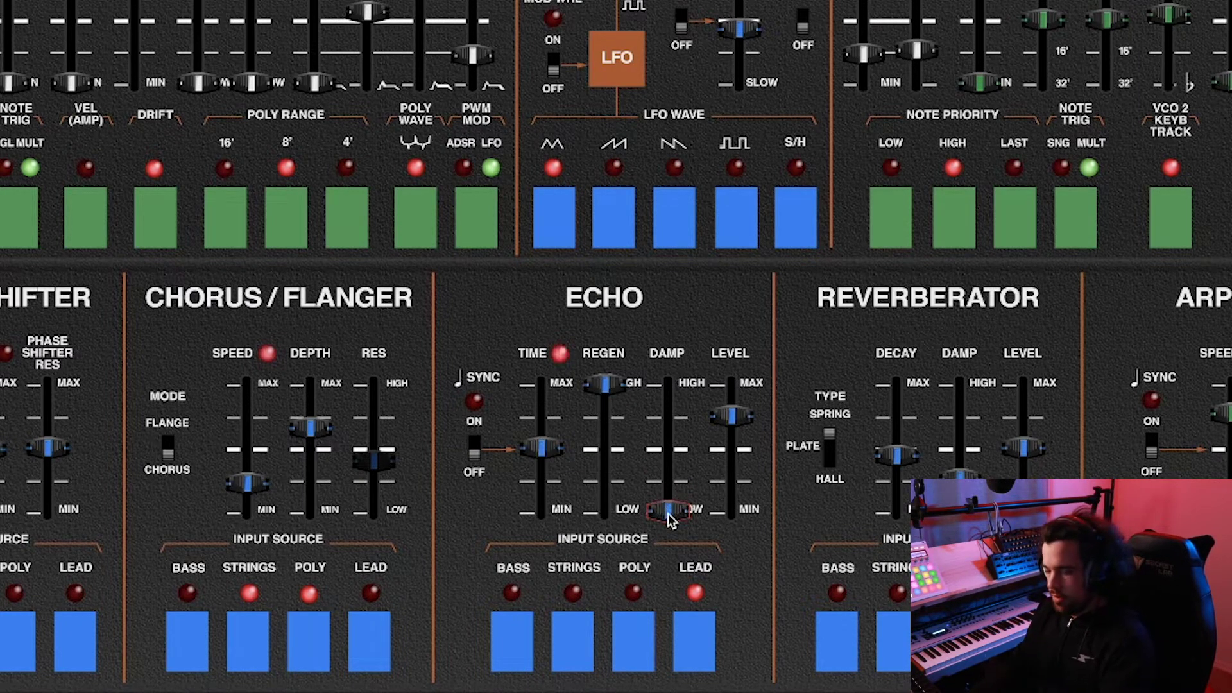
Rebalance the Echo feedback by setting regen to about three quarters and damp to a little under halfway.
drag(606, 385, 608, 438)
drag(662, 510, 652, 442)
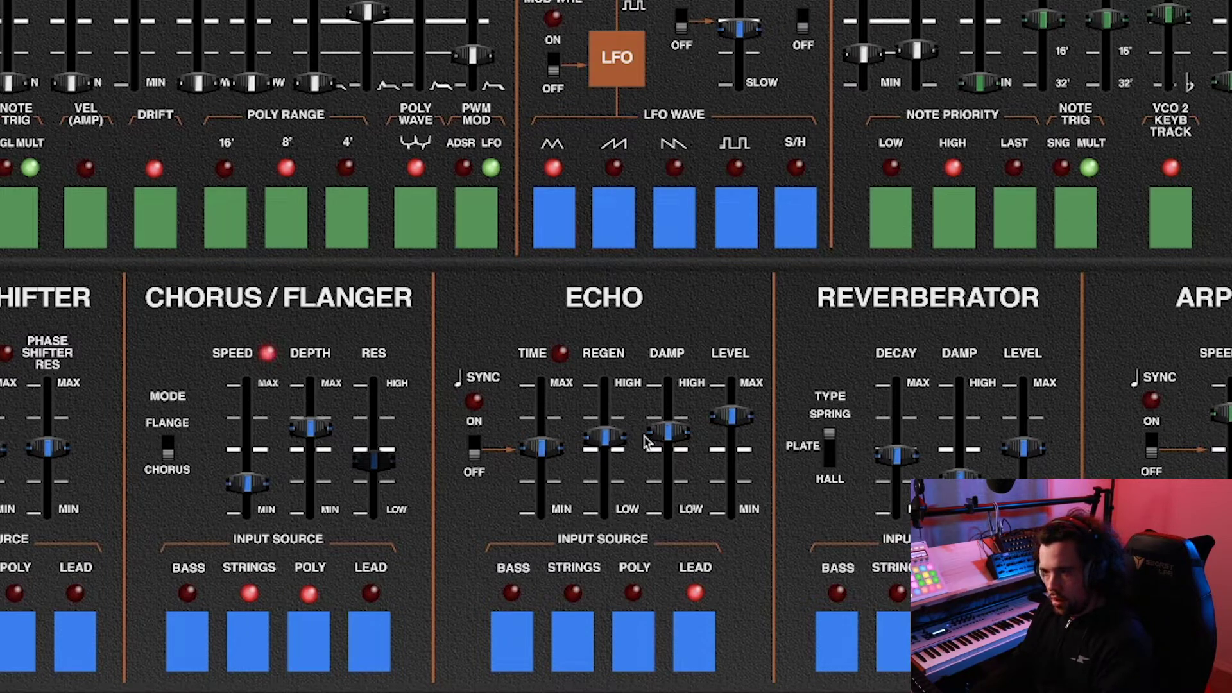
drag(605, 438, 606, 399)
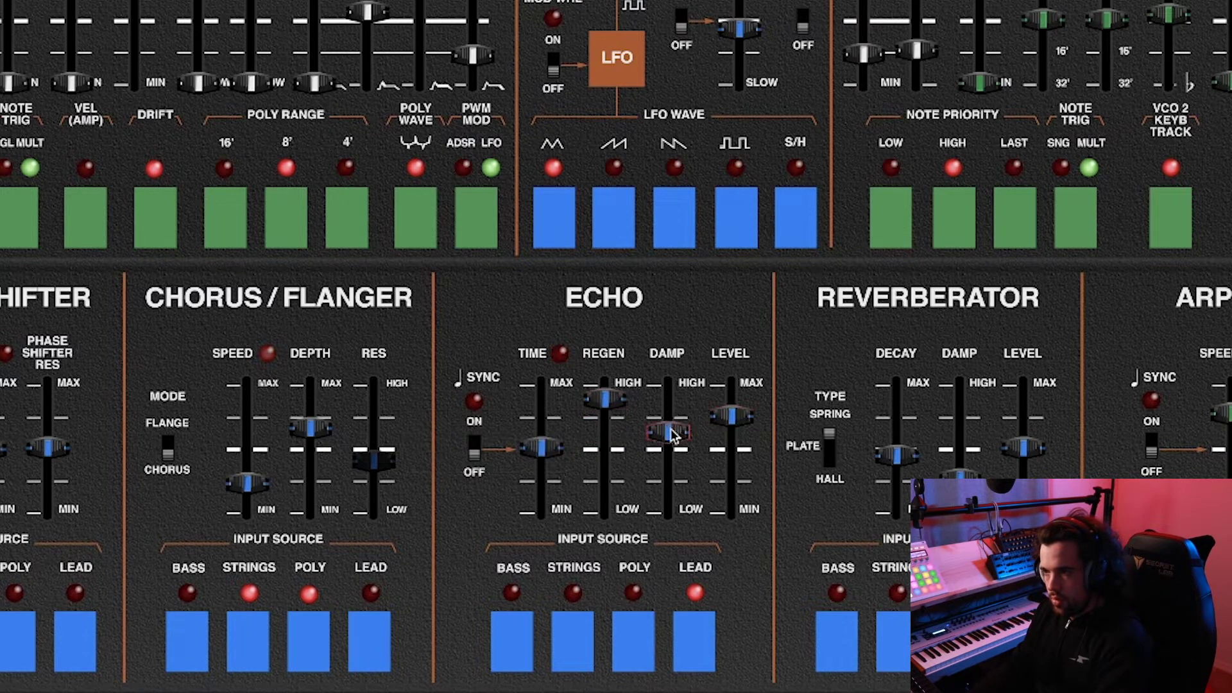
drag(672, 436, 674, 463)
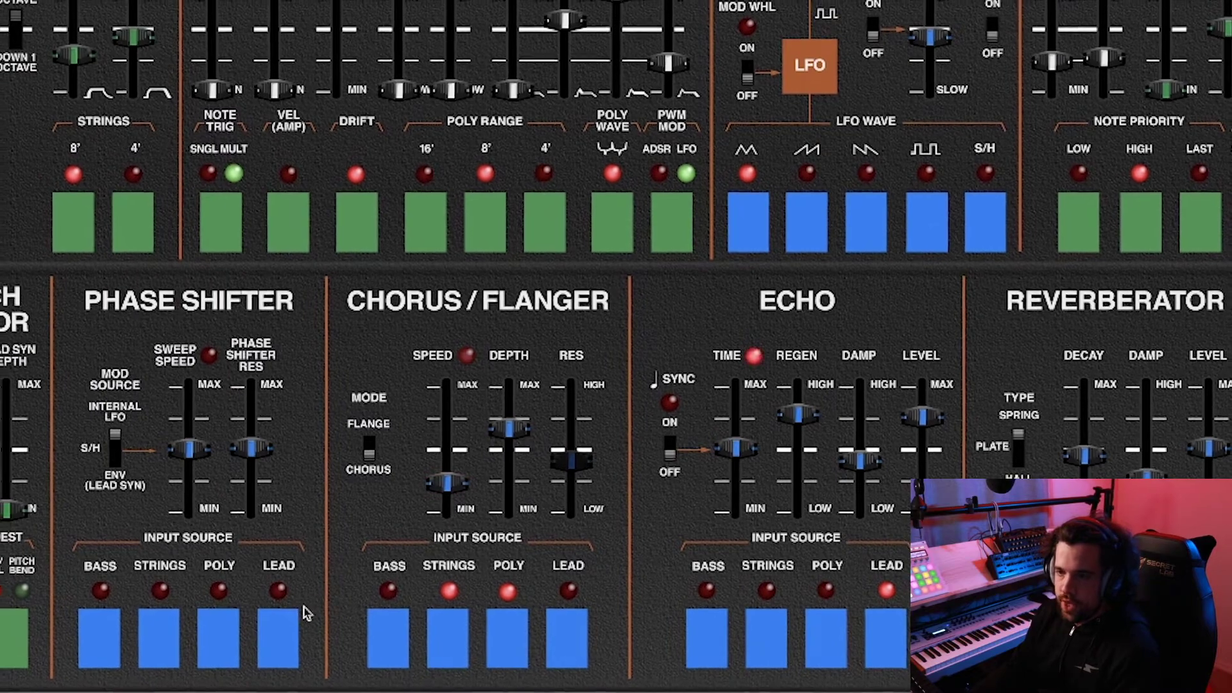
Route the Lead synth into the Phase Shifter and raise its sweep speed to about two thirds and its resonance to about three quarters.
click(276, 633)
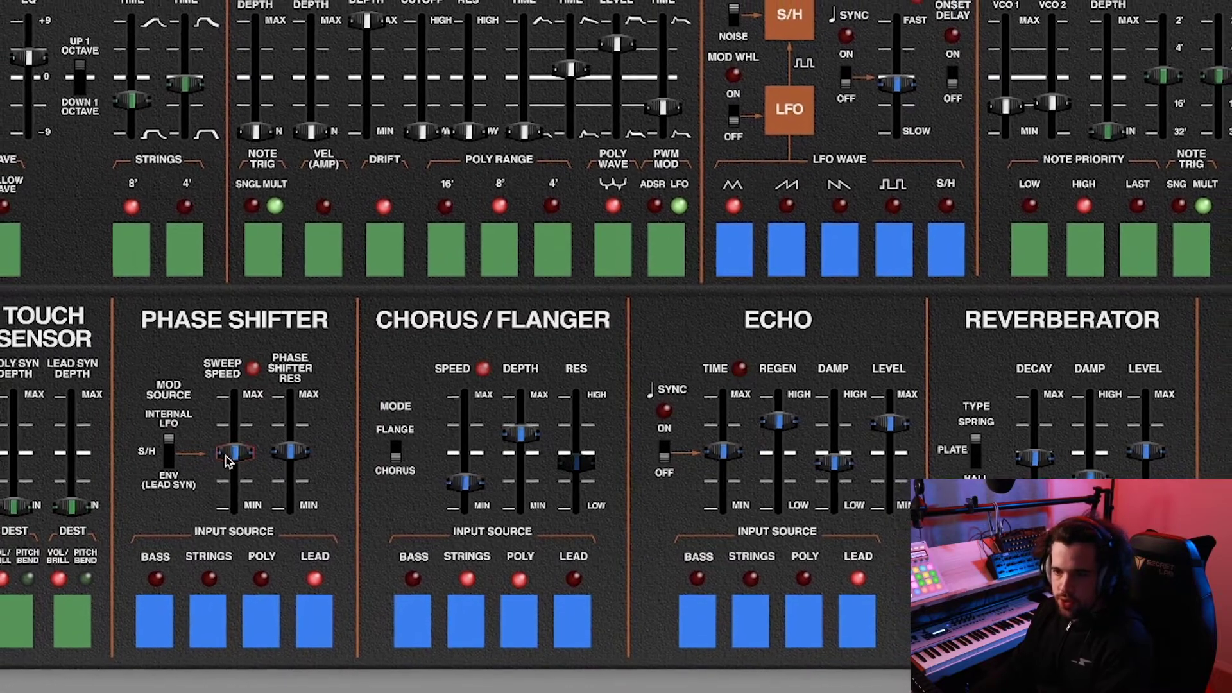
mouse_move(301, 454)
mouse_down()
mouse_move(299, 426)
mouse_move(256, 474)
mouse_move(269, 478)
mouse_move(272, 439)
mouse_move(281, 446)
mouse_up()
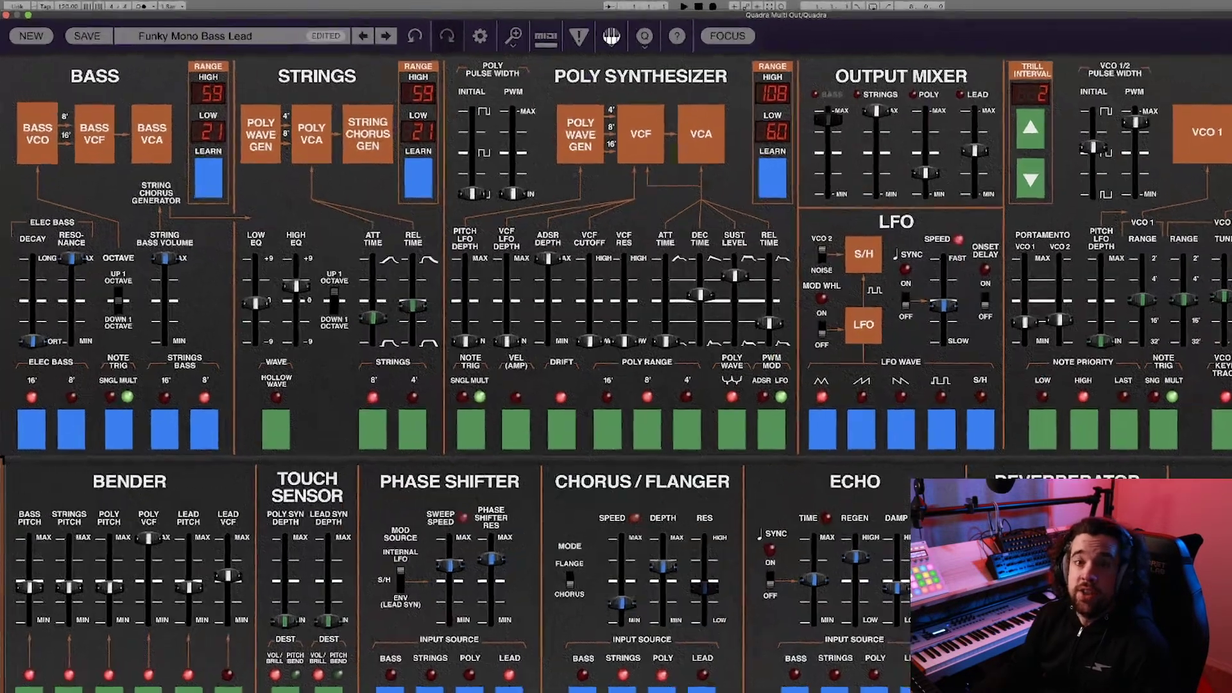
Save the edited sound to User Presets, named with the creator's name followed by "- Magic Fun Time".
click(95, 36)
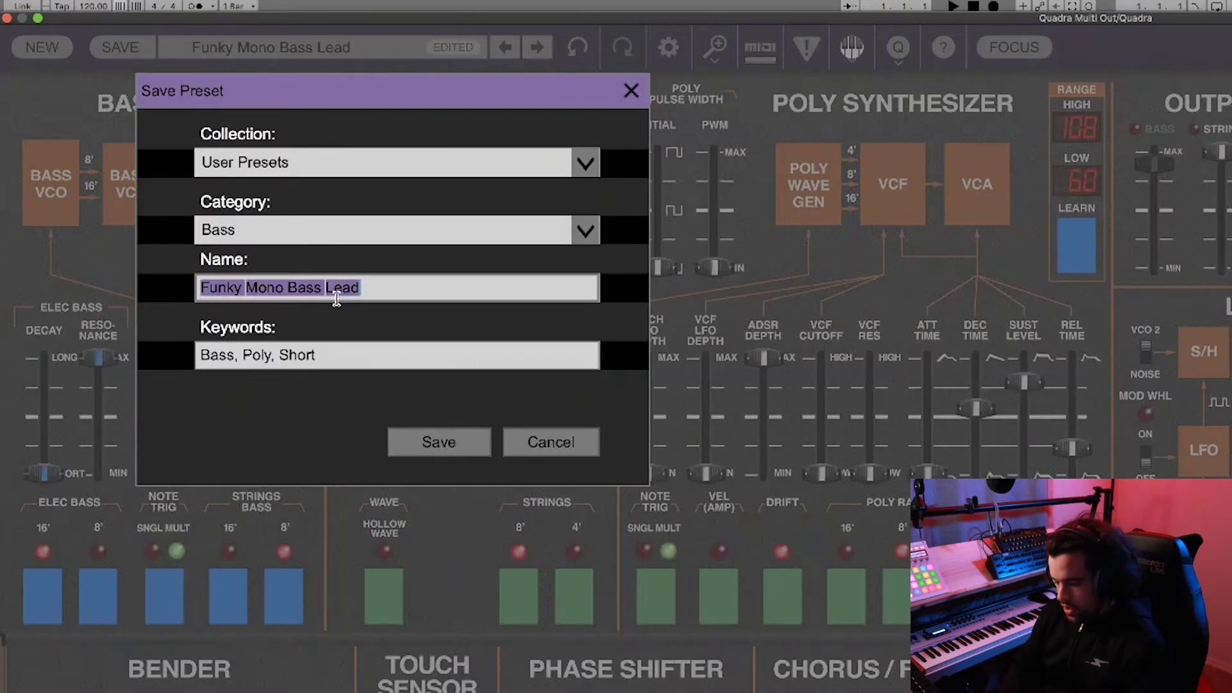
text(Gour)
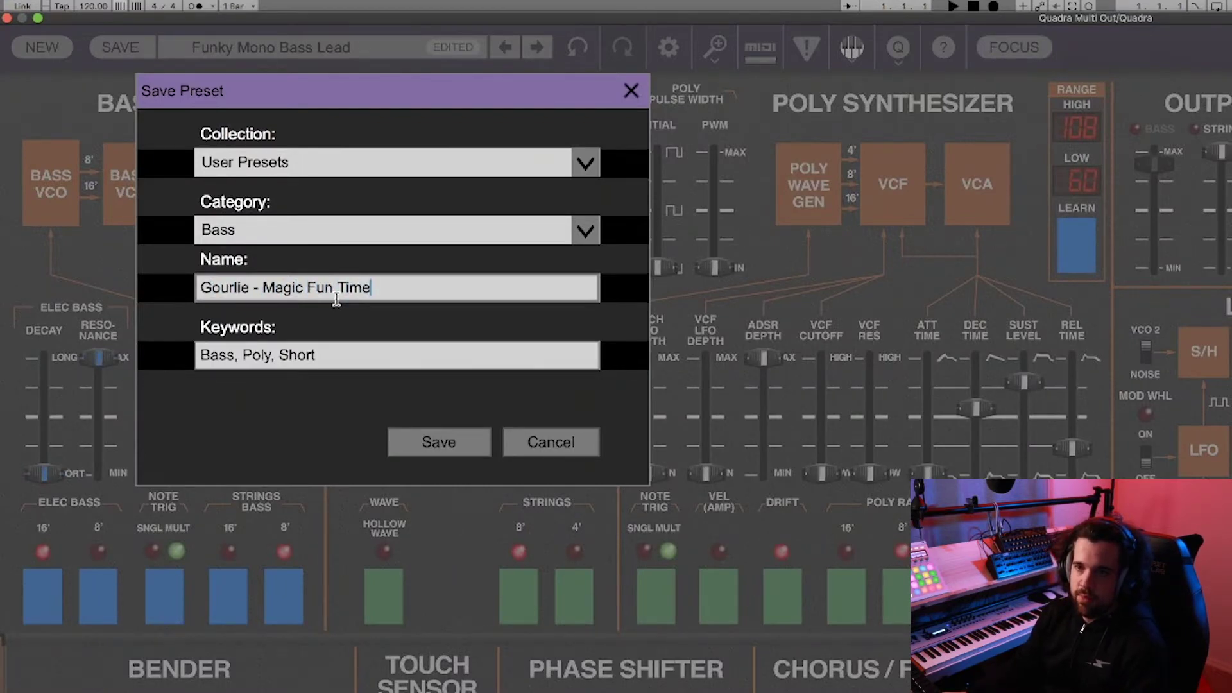
text(lie - Magic Fun Time)
key(Return)
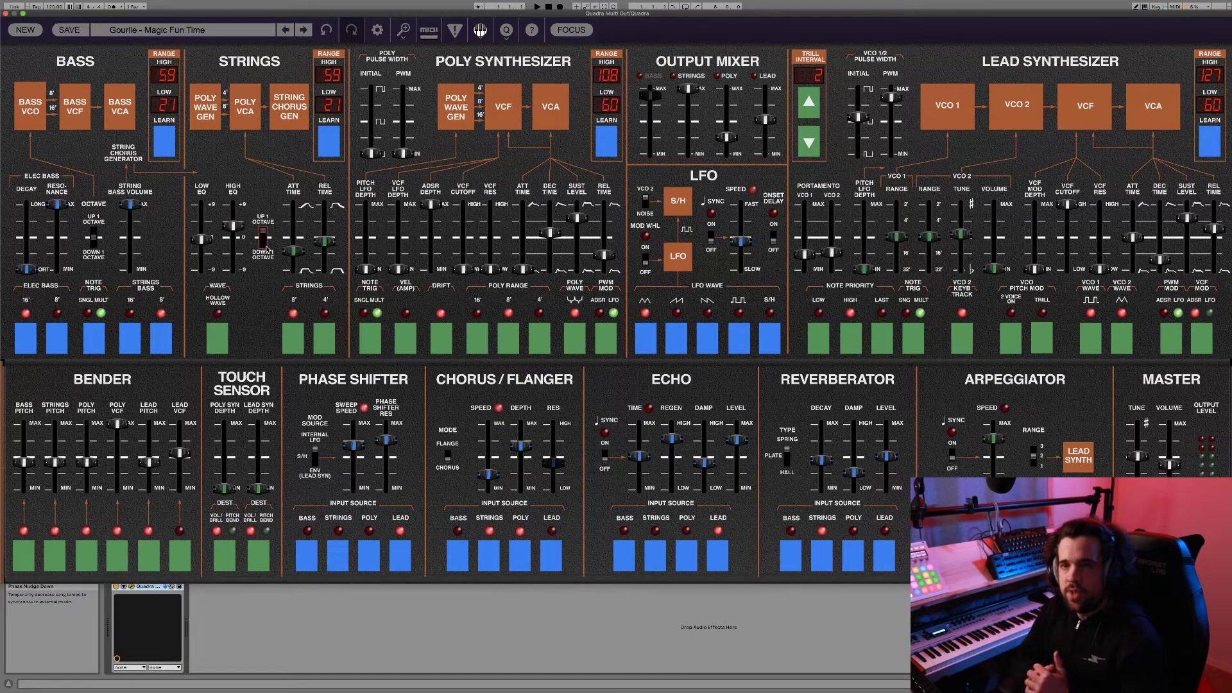